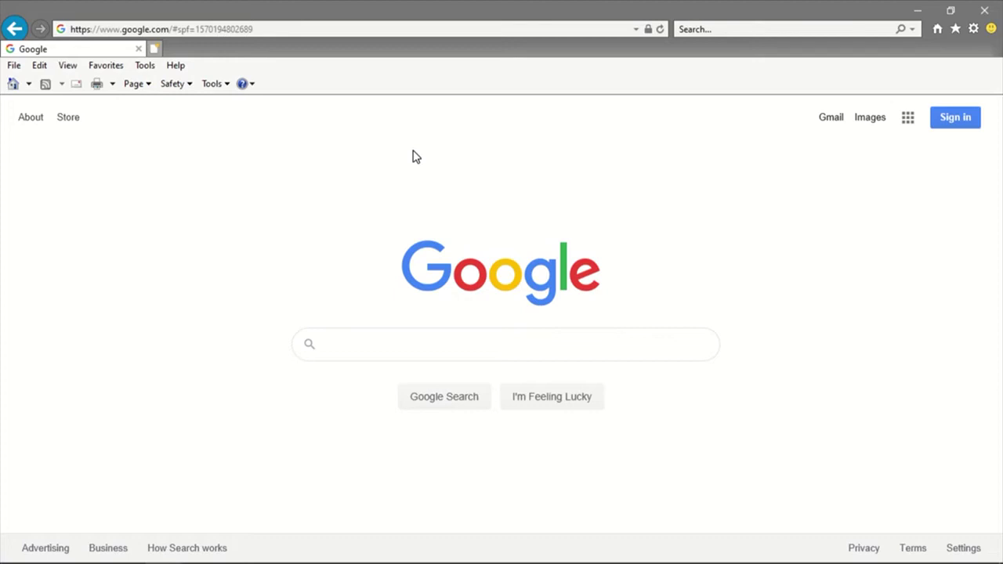
- Check which Internet Explorer version is installed and close the version information
click(975, 29)
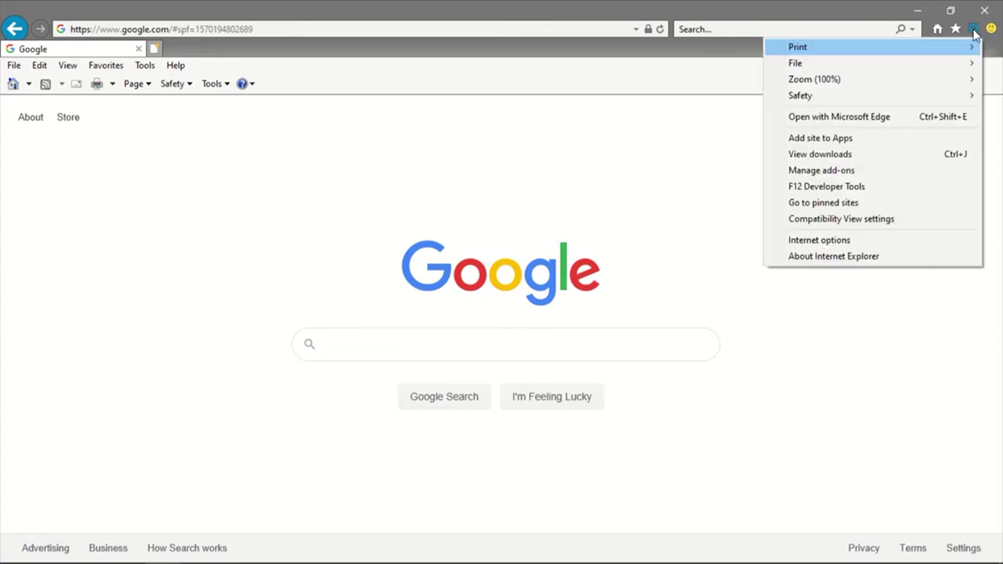
click(854, 258)
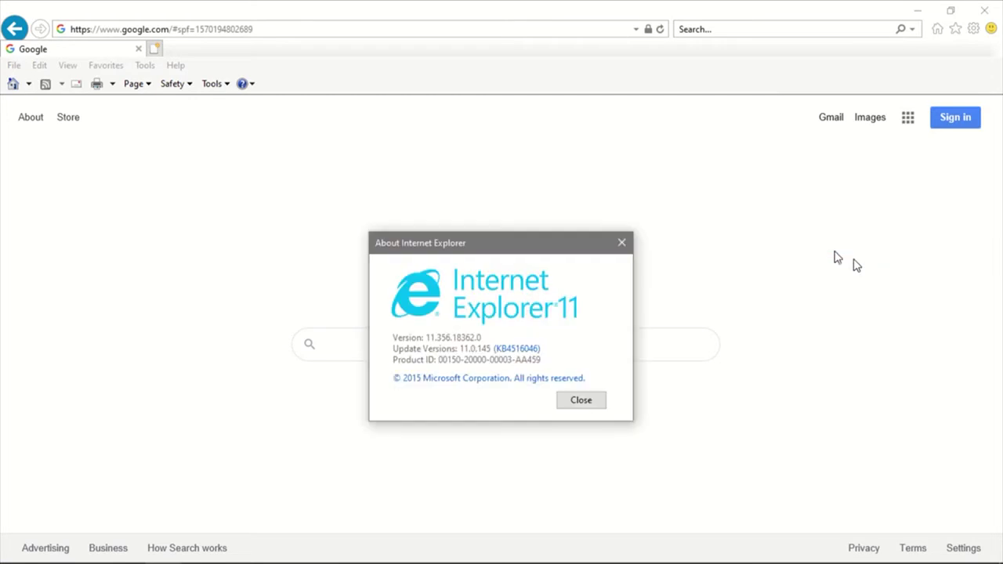
click(621, 244)
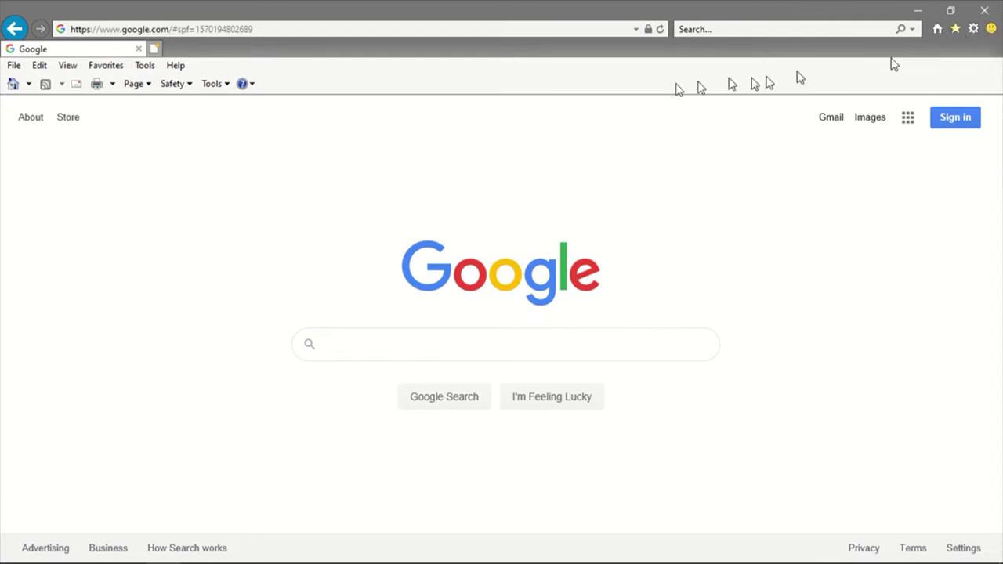
click(149, 70)
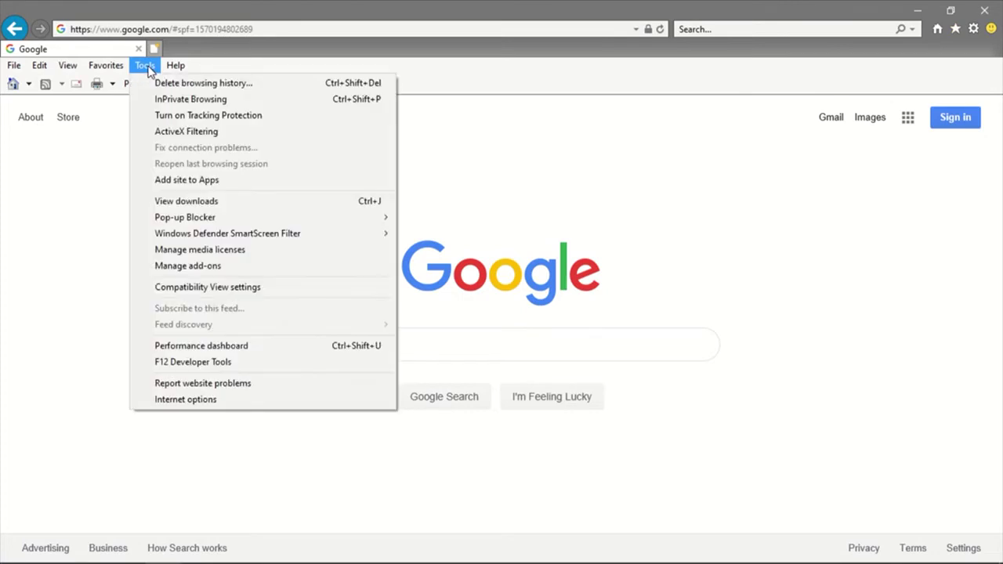
click(149, 69)
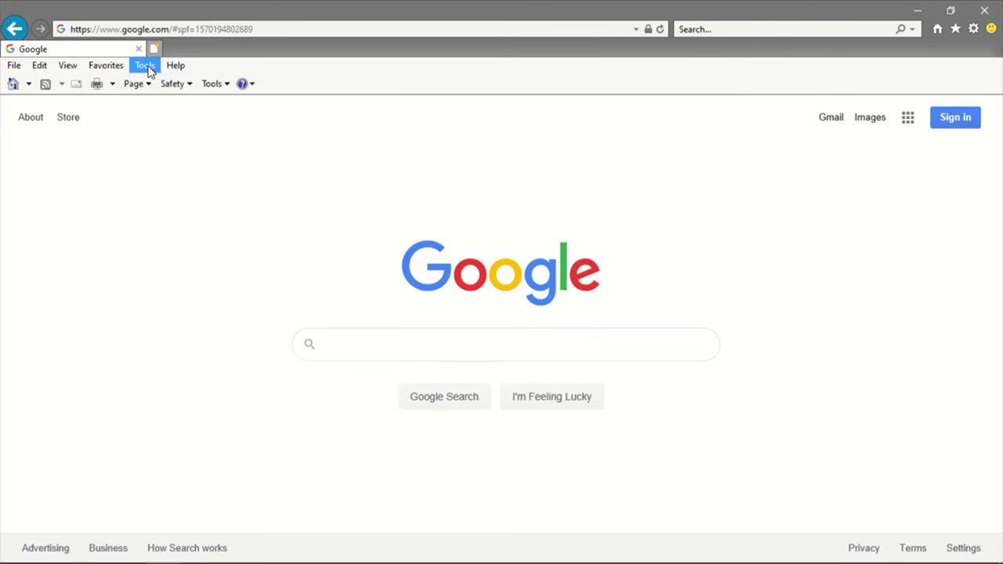
- Delete the temporary Internet files, the cookies and website data, and the history through Internet Options, and apply the settings
click(975, 30)
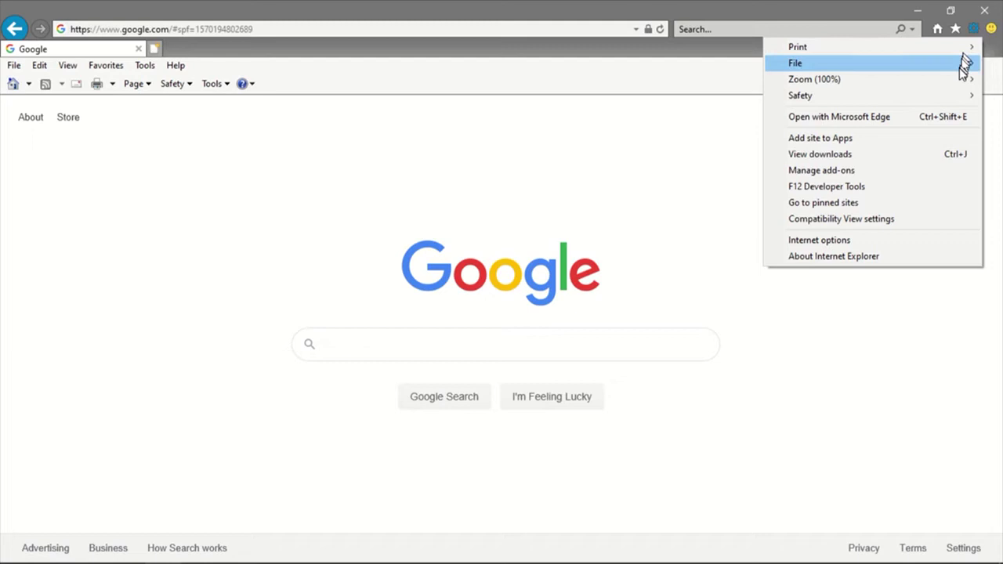
click(860, 243)
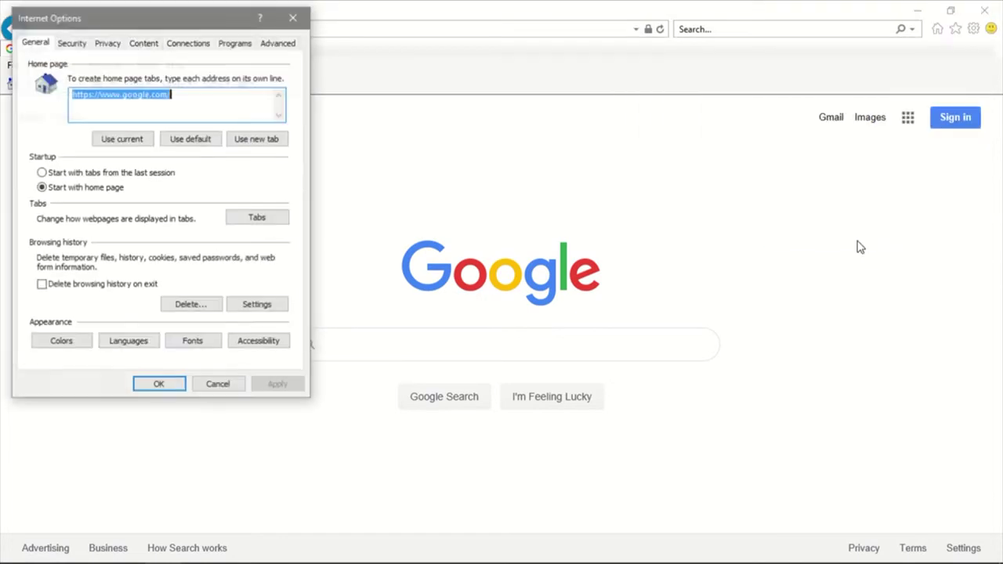
drag(189, 19, 582, 92)
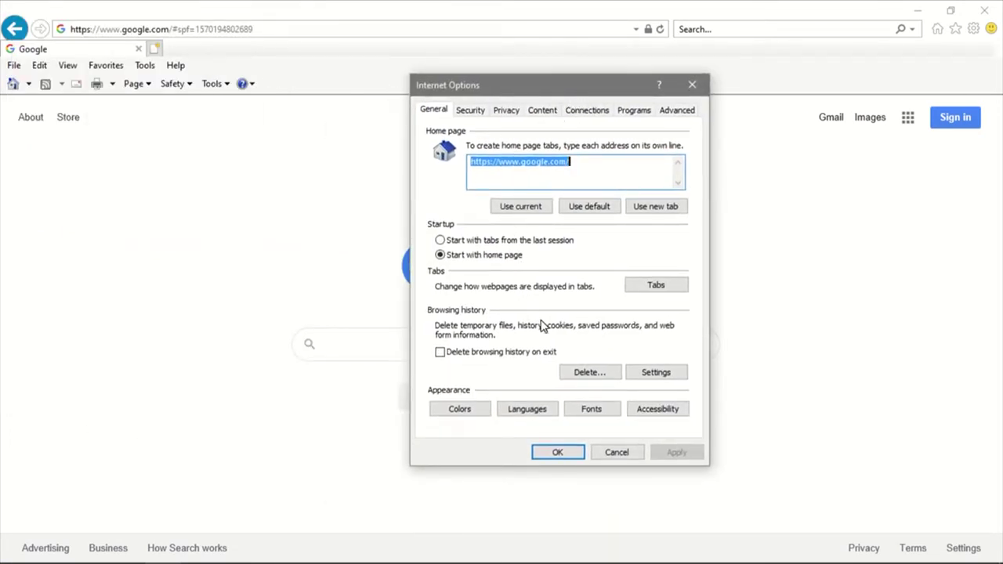
drag(514, 85, 487, 78)
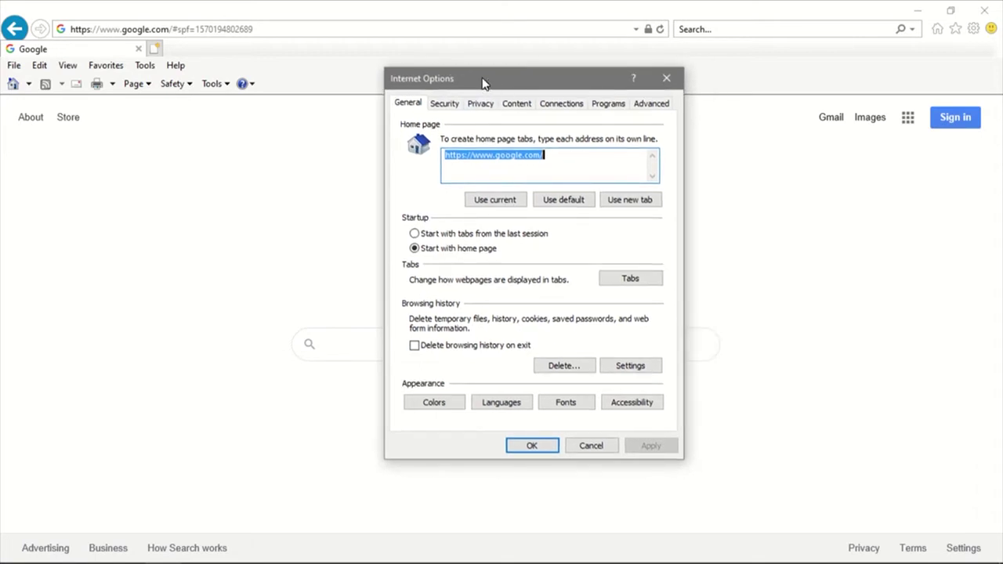
click(564, 365)
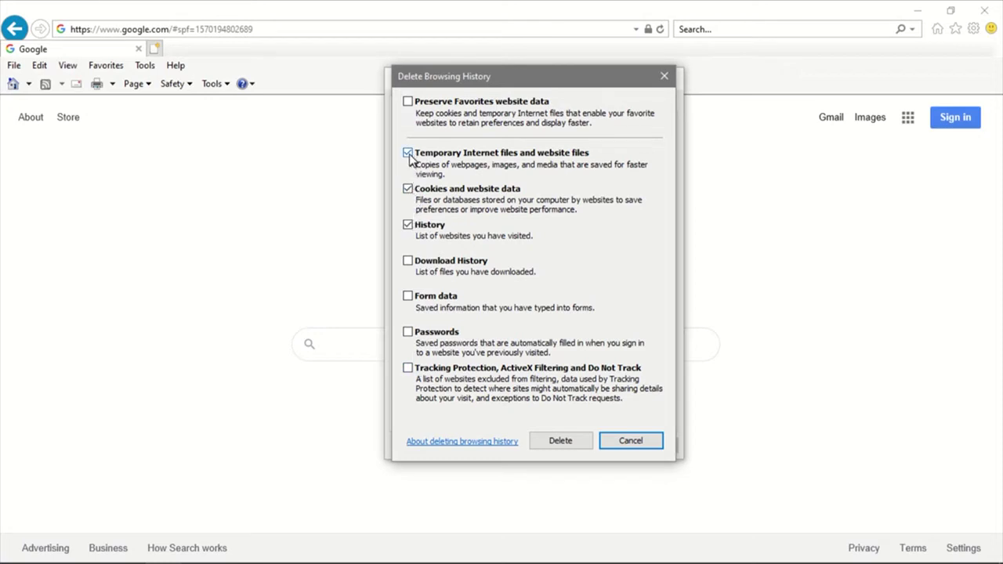
click(408, 225)
click(409, 261)
click(407, 225)
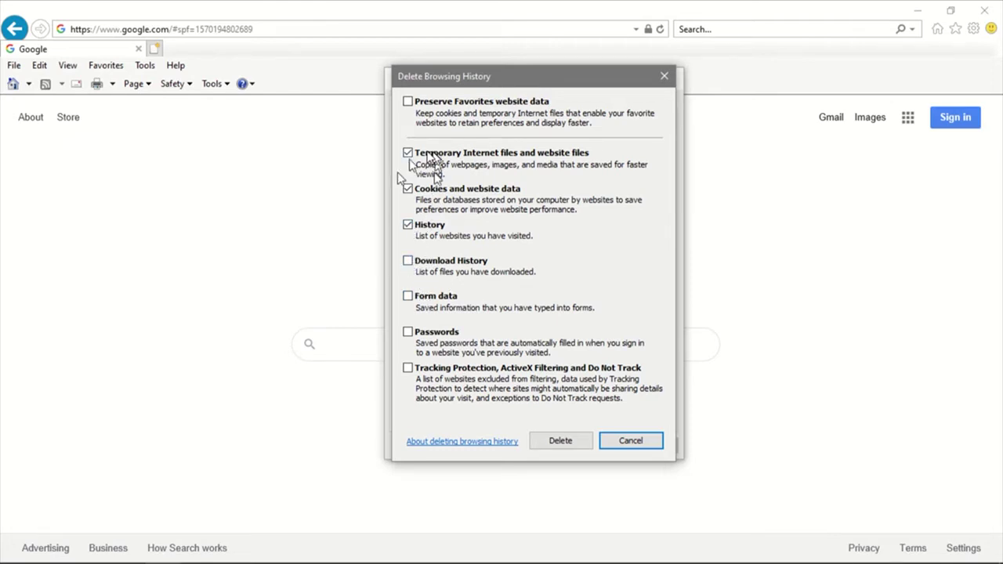
click(561, 441)
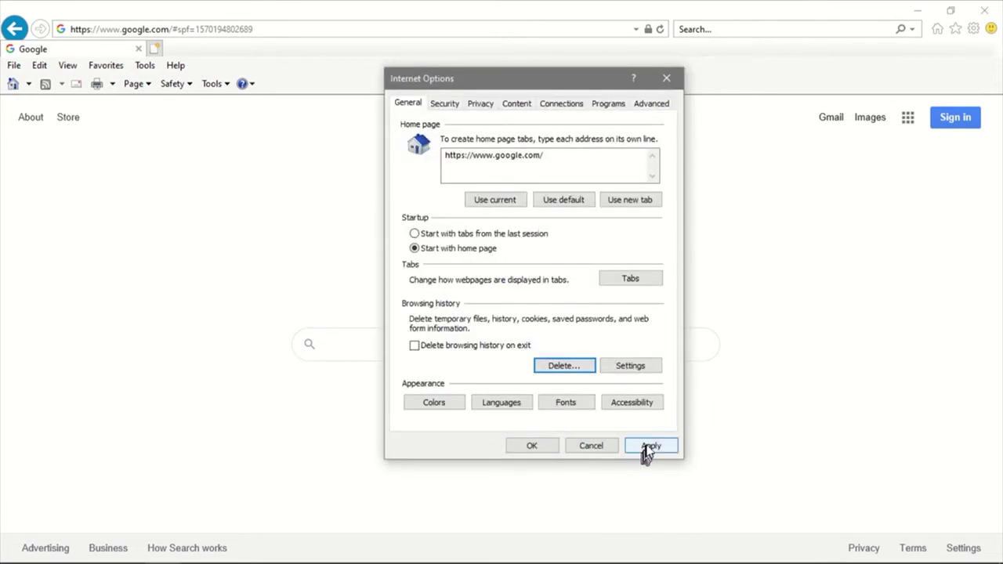
click(650, 446)
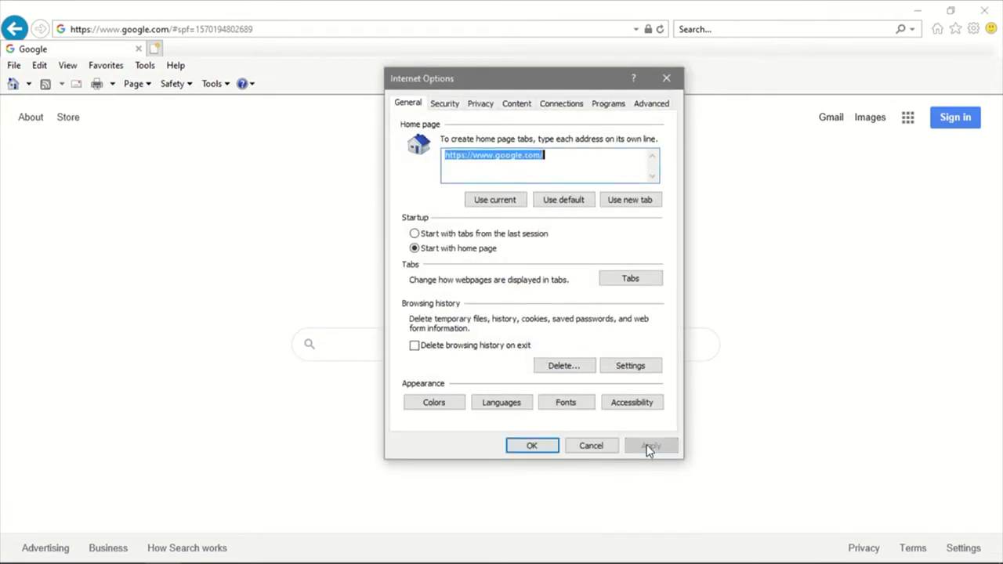
click(537, 449)
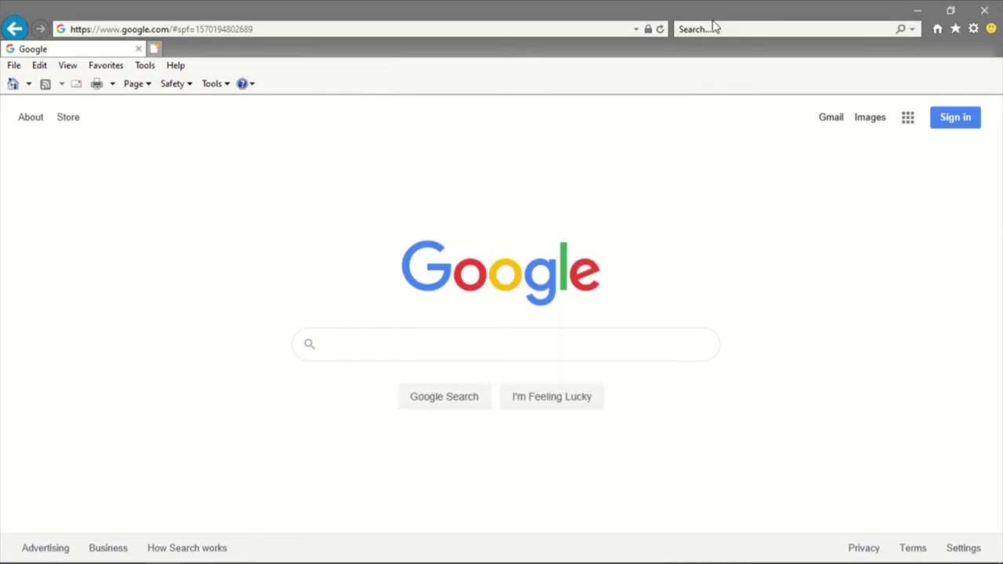
- Add sumtotalsystems.com to the websites shown in Compatibility View
click(972, 30)
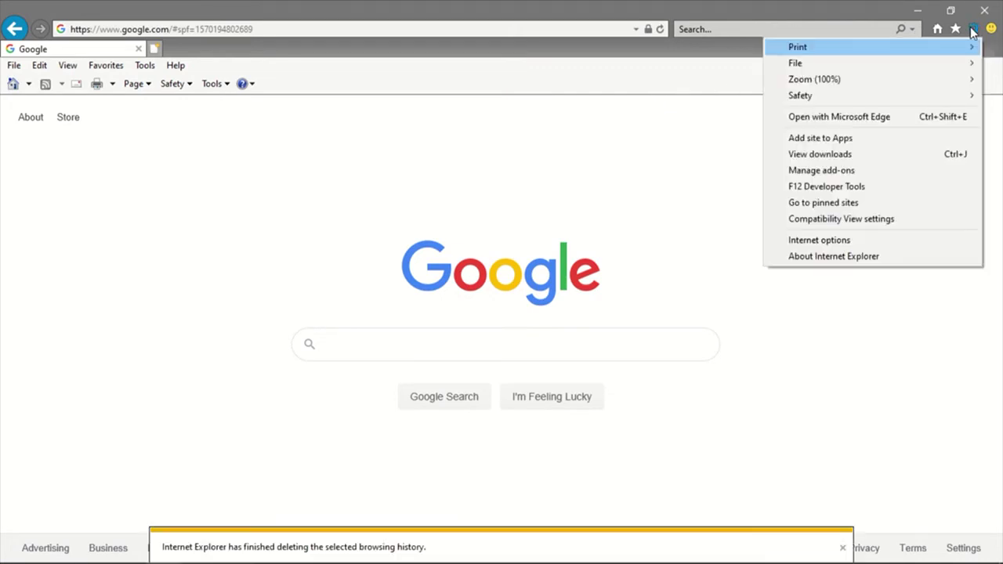
click(878, 220)
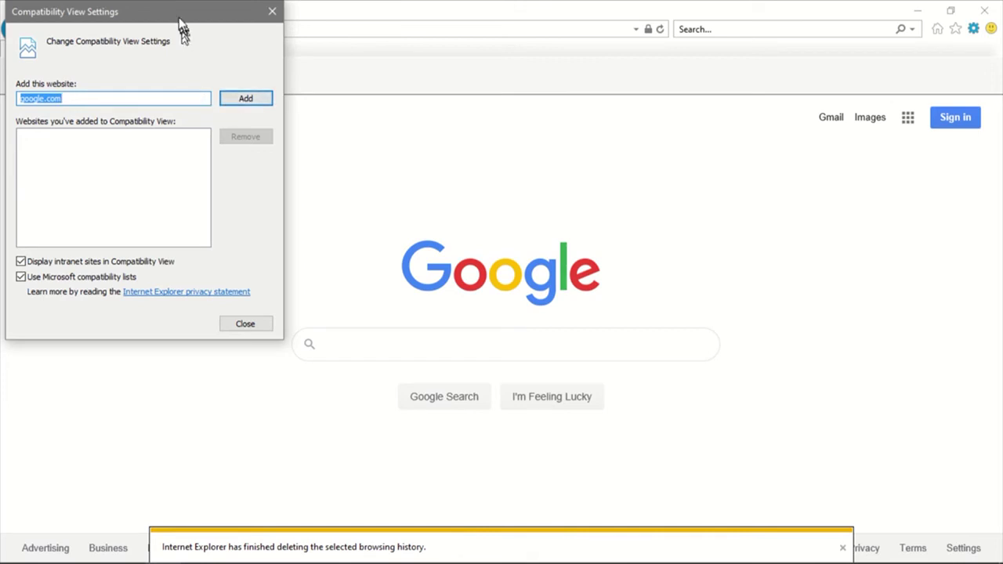
drag(179, 17, 558, 107)
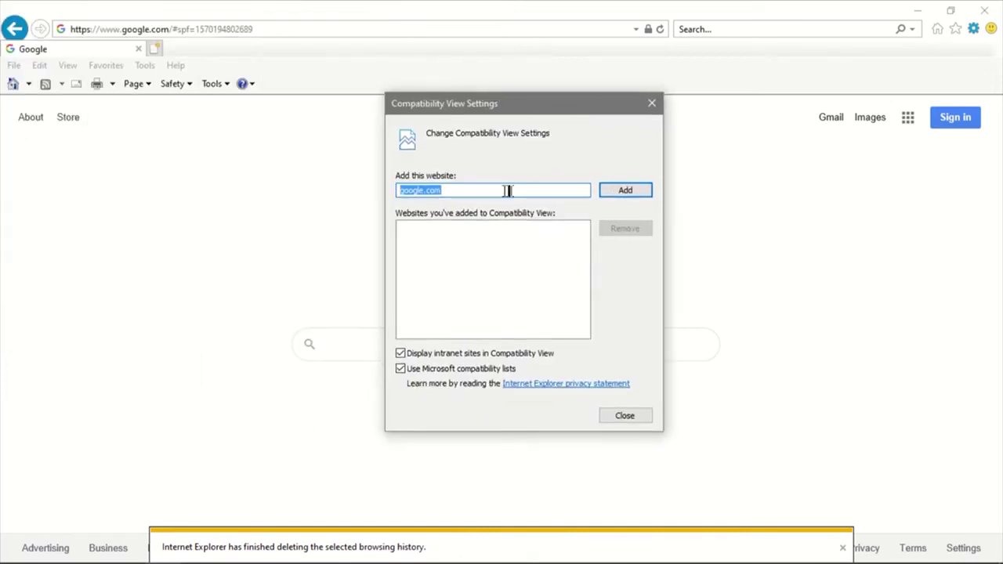
key(BackSpace)
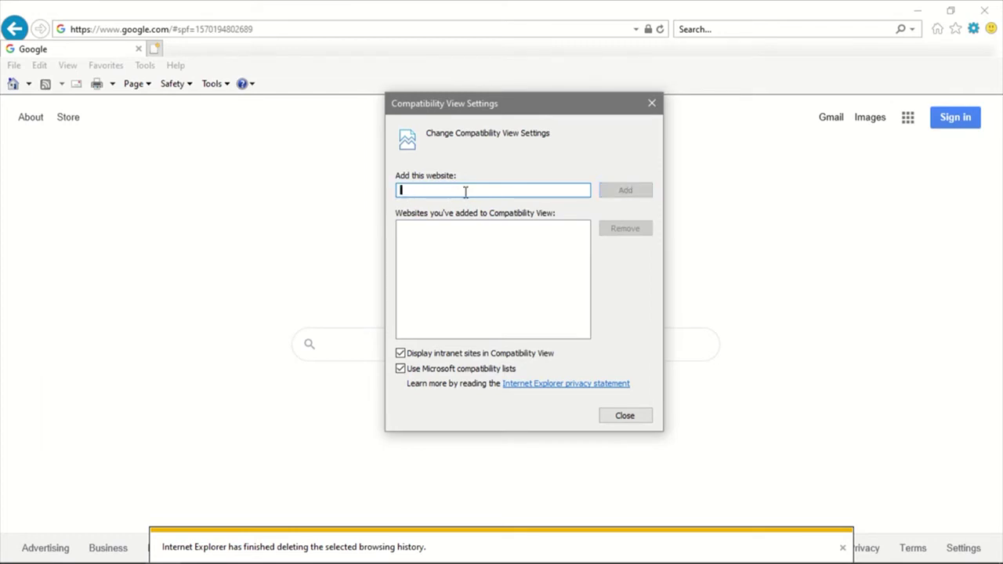
text(sumtotalsystems.com)
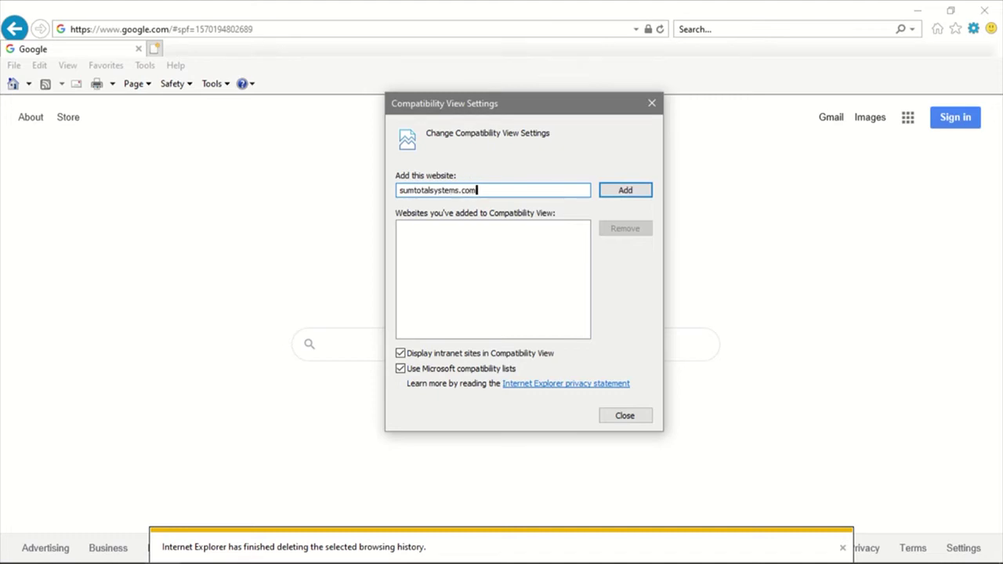
click(636, 192)
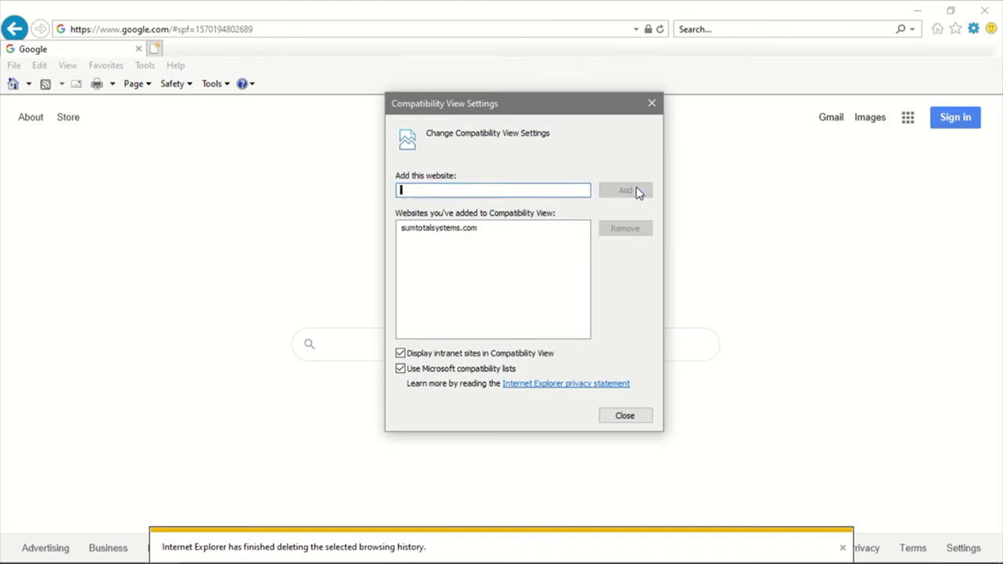
- Replace the sumtotalsystems.com entry in the Compatibility View list with sumtotalsystesm.com and close the settings
click(466, 229)
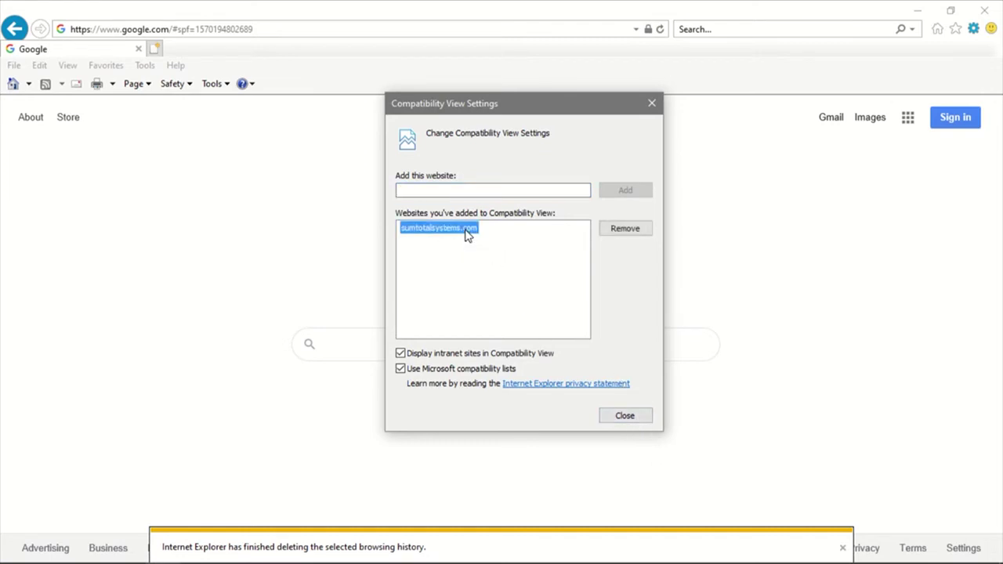
click(610, 228)
click(540, 194)
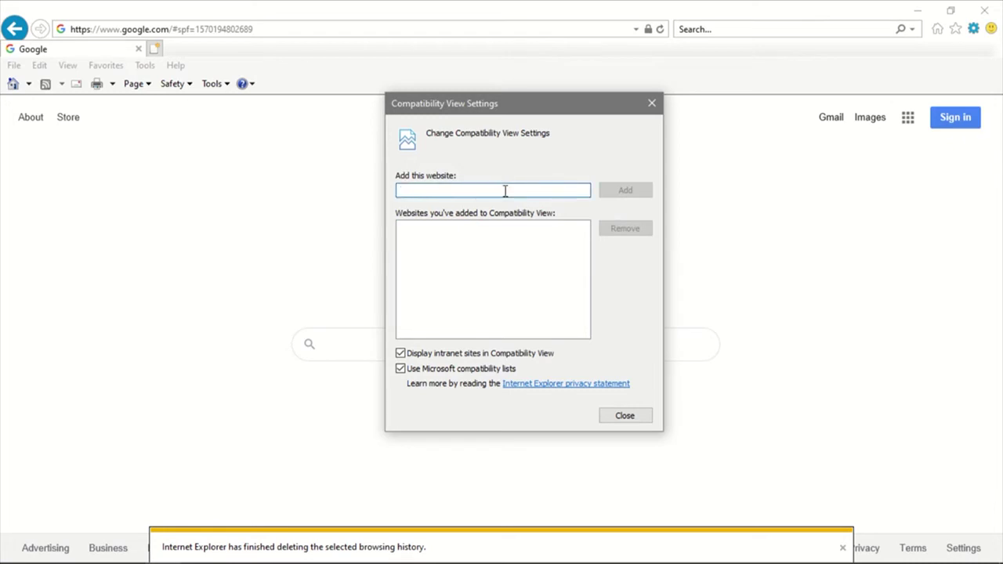
text(sumtotalsystesm.com)
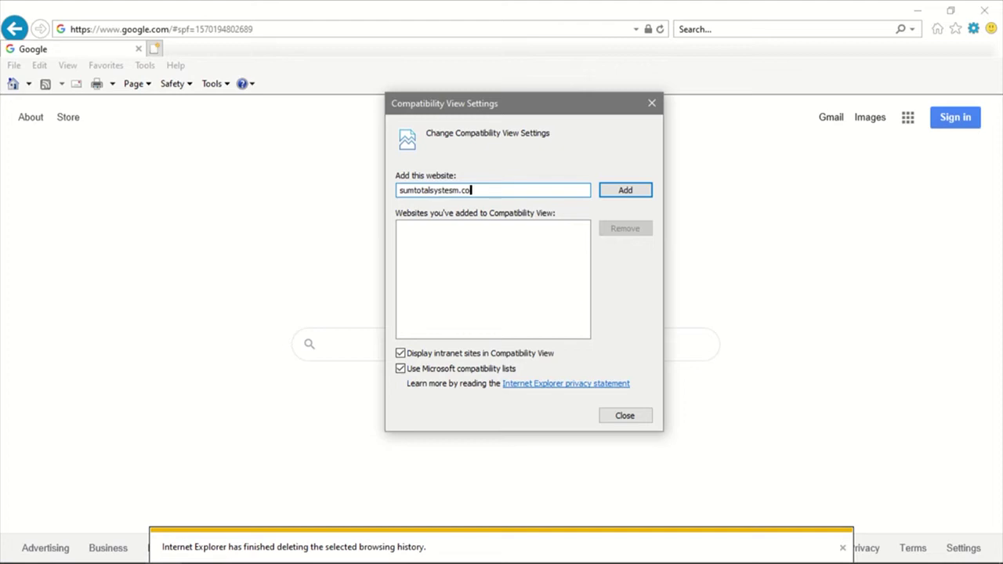
click(646, 191)
click(627, 418)
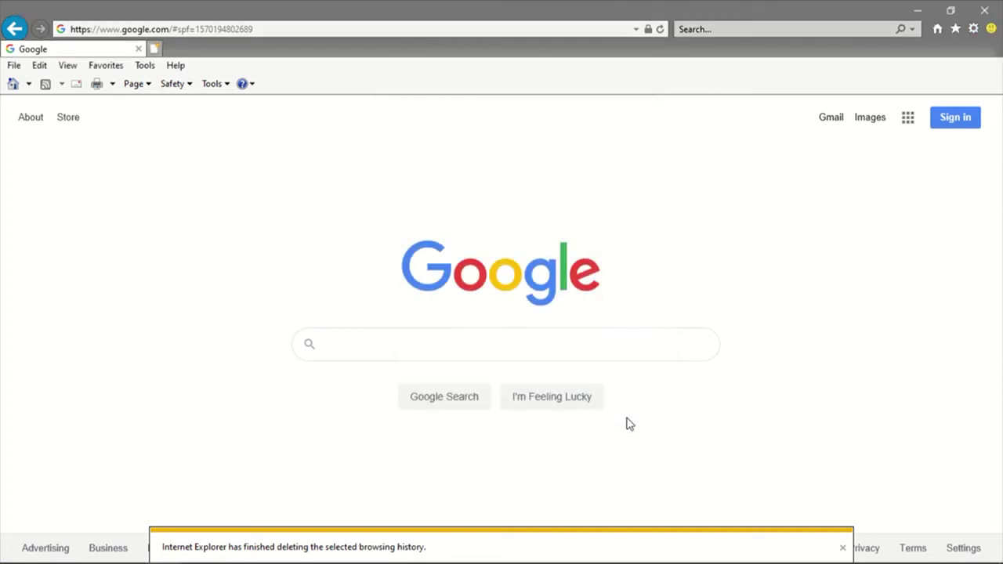
- Make sure the Pop-up Blocker is turned off in the privacy options, and apply the settings
click(974, 29)
click(859, 241)
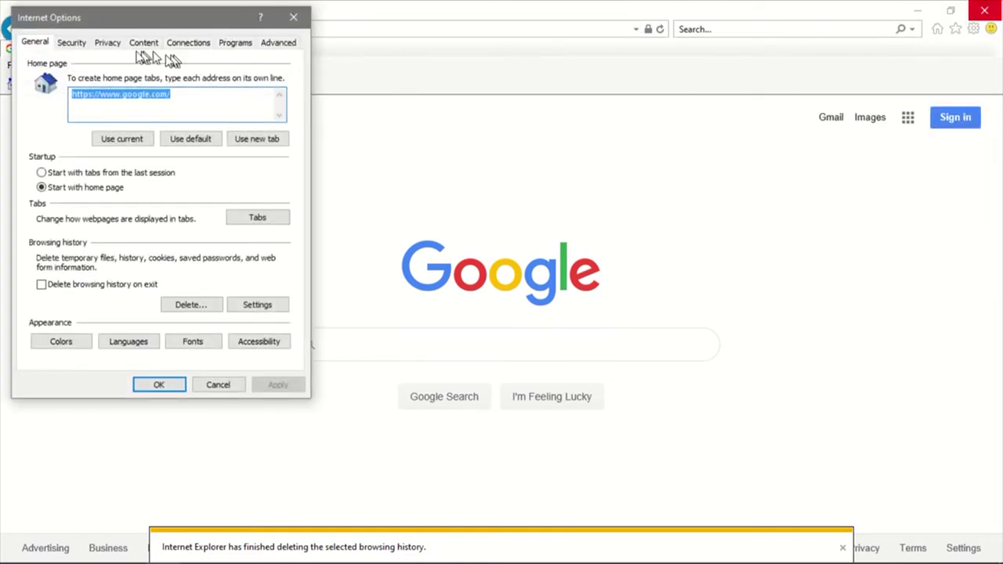
drag(139, 21, 508, 98)
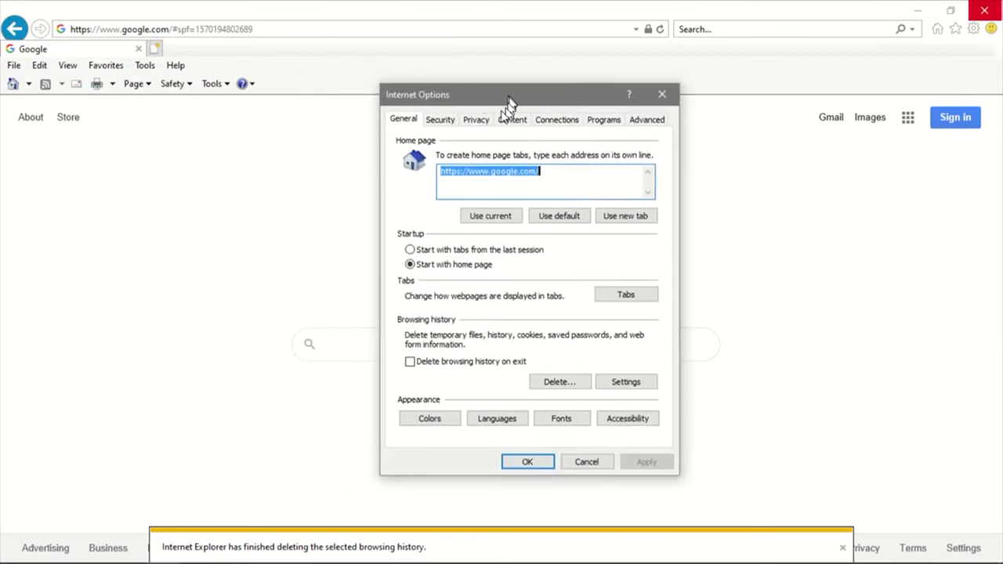
click(476, 120)
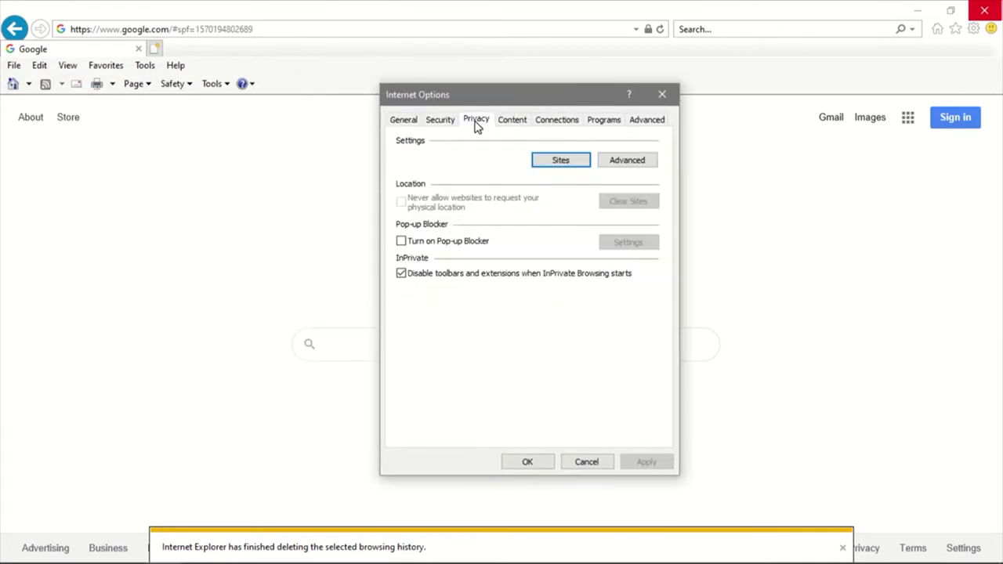
click(402, 242)
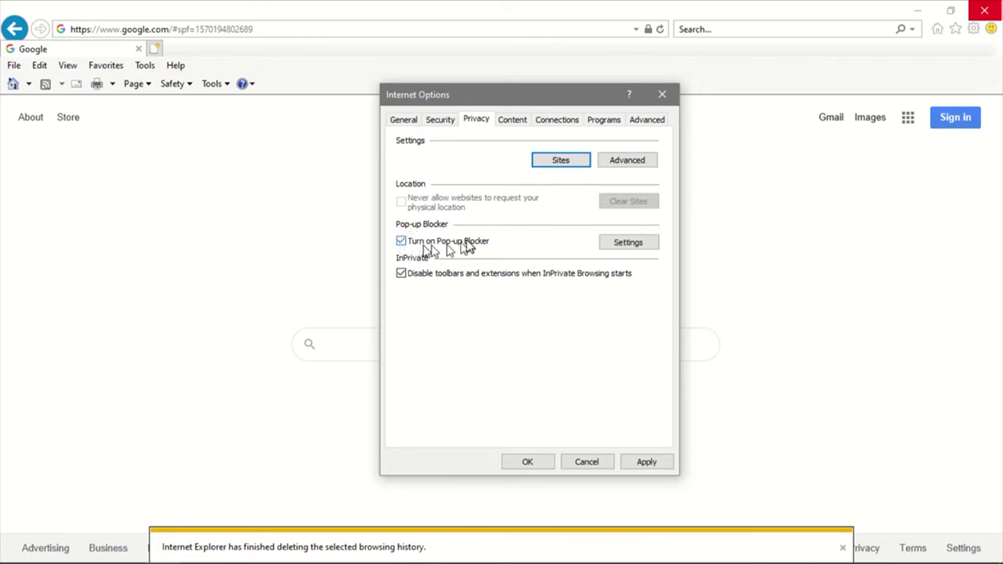
click(402, 243)
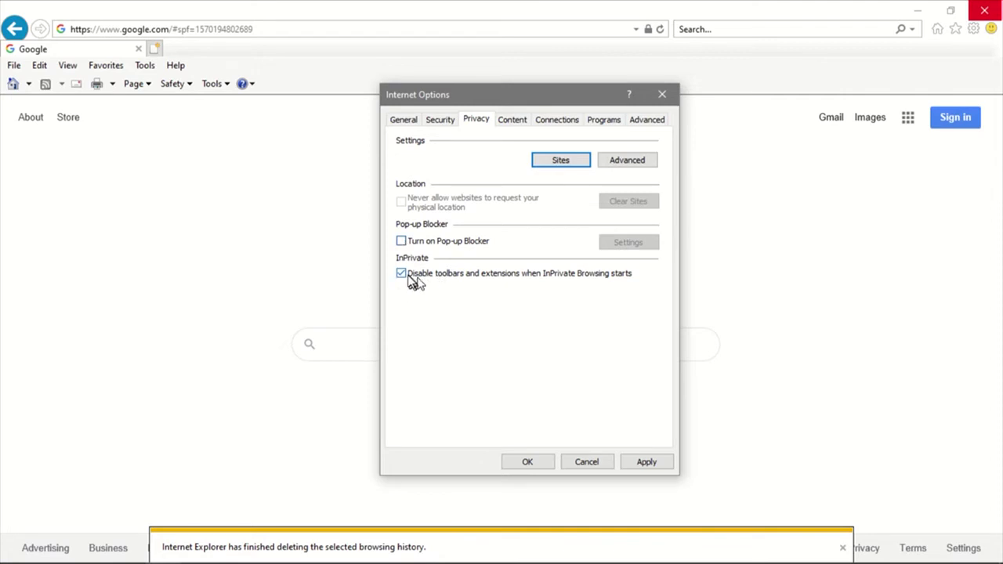
click(647, 464)
click(538, 466)
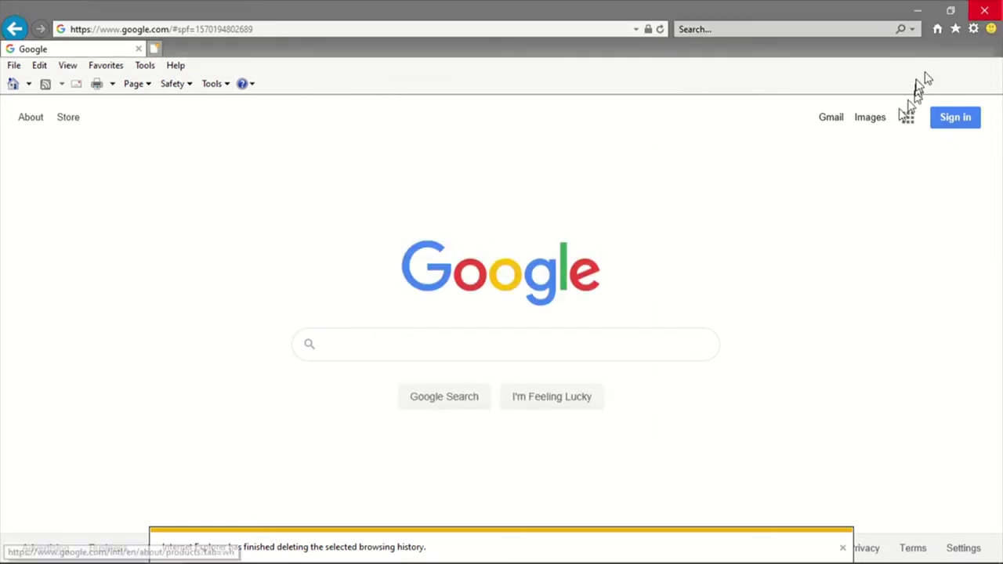
- Confirm the website data settings with newer versions of stored pages checked "Every time I visit the webpage"
click(974, 29)
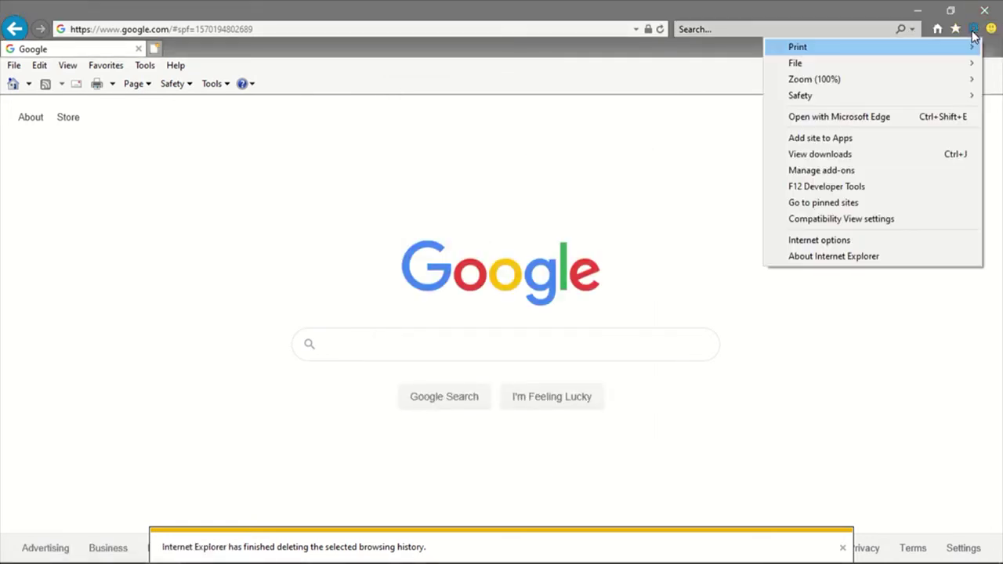
click(823, 241)
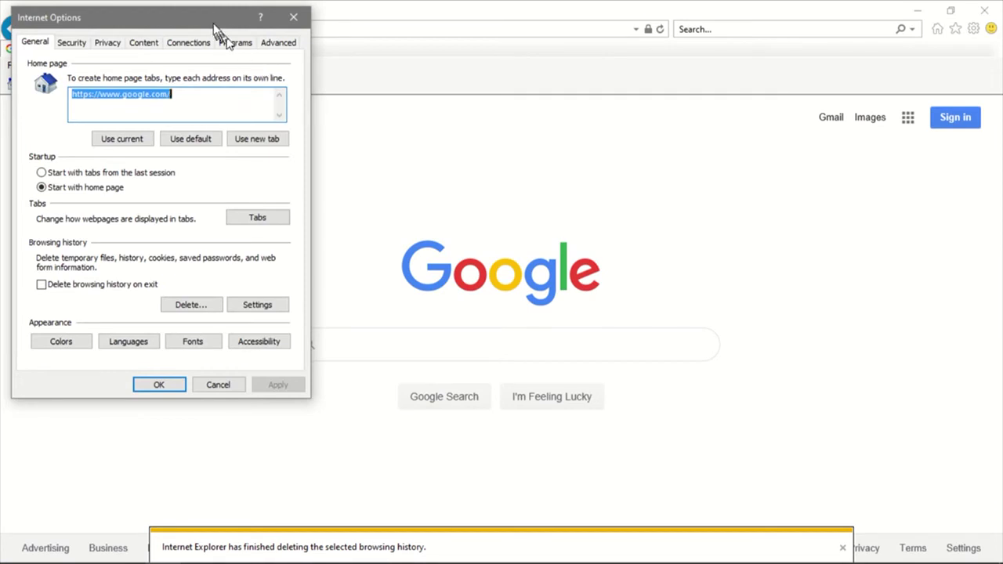
drag(196, 17, 522, 83)
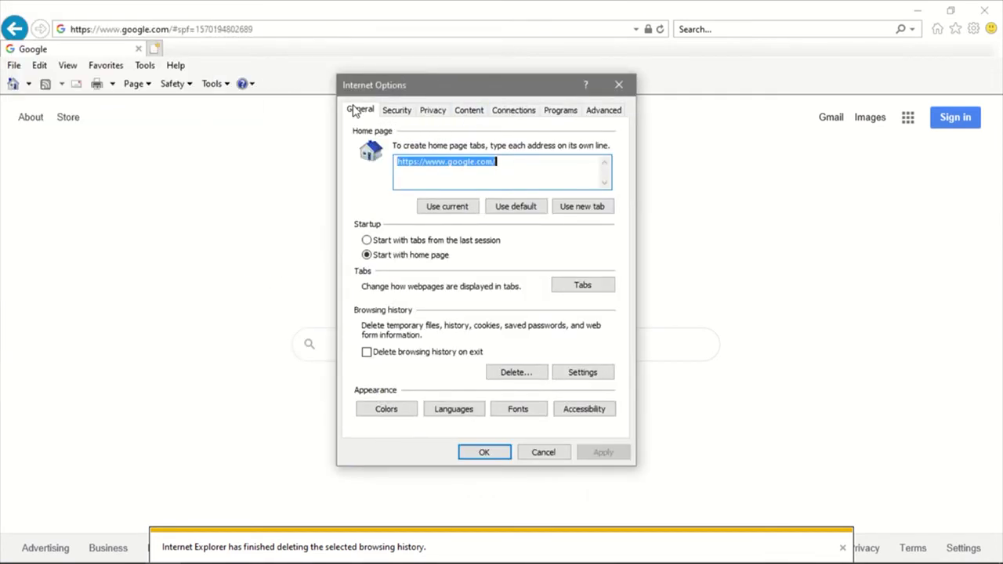
click(596, 376)
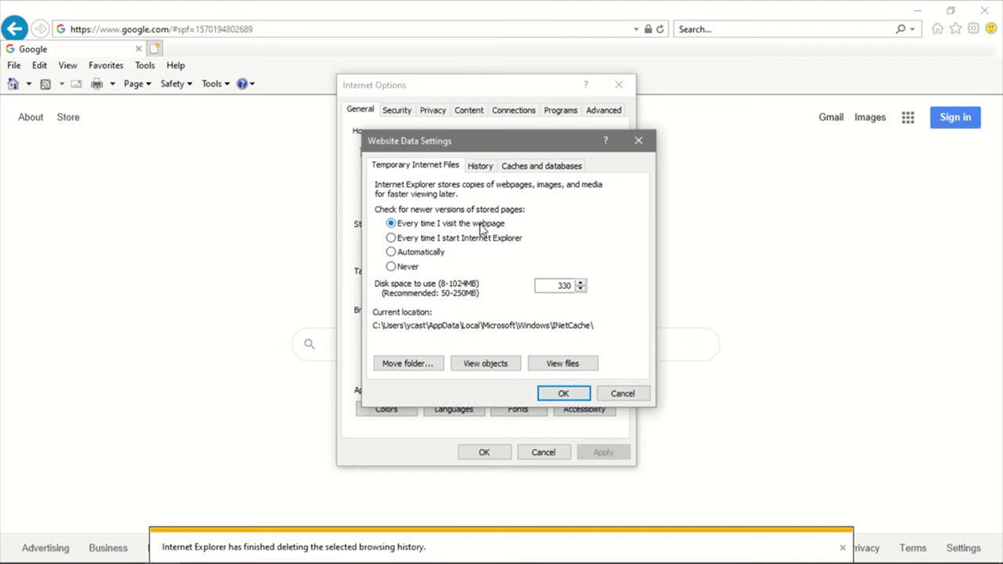
click(563, 394)
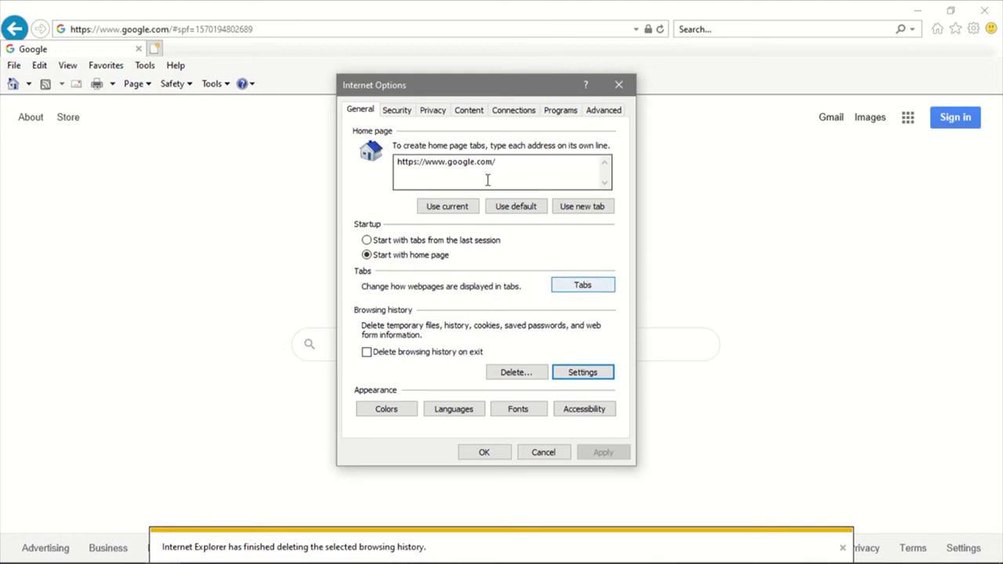
- In the tabbed browsing settings, make sure Enable Tab Groups is unchecked and new tabs open "The new tab page"
click(590, 285)
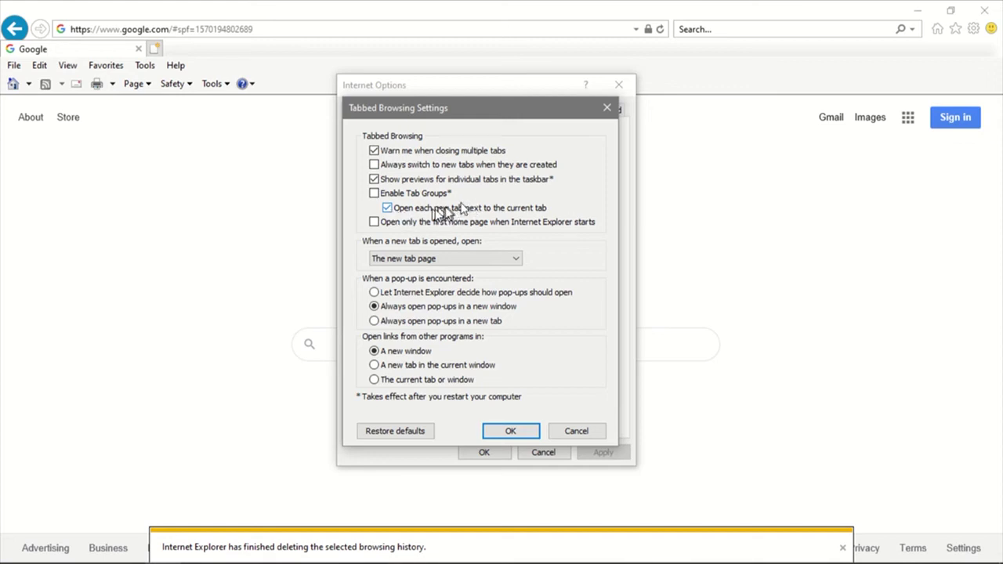
click(376, 195)
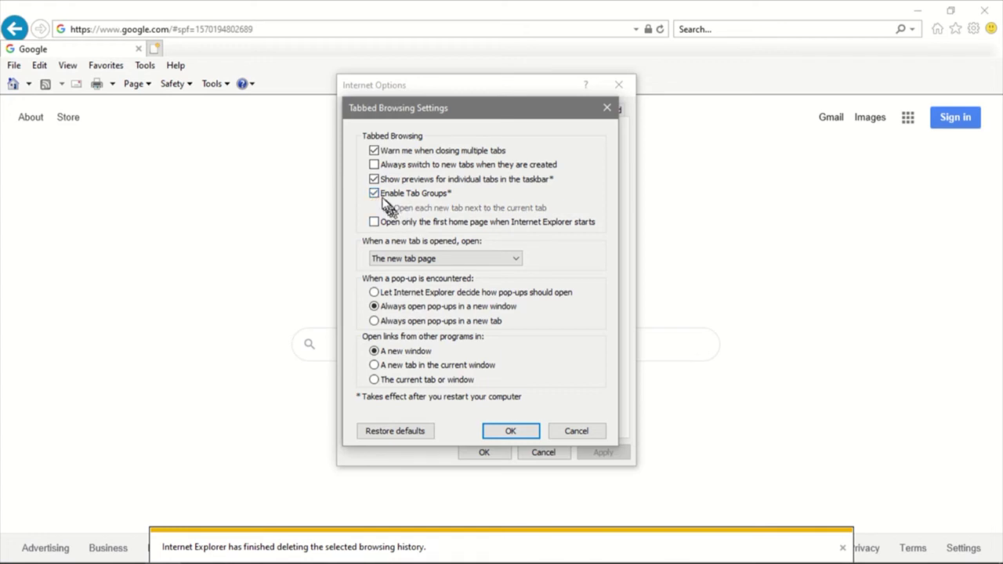
click(382, 196)
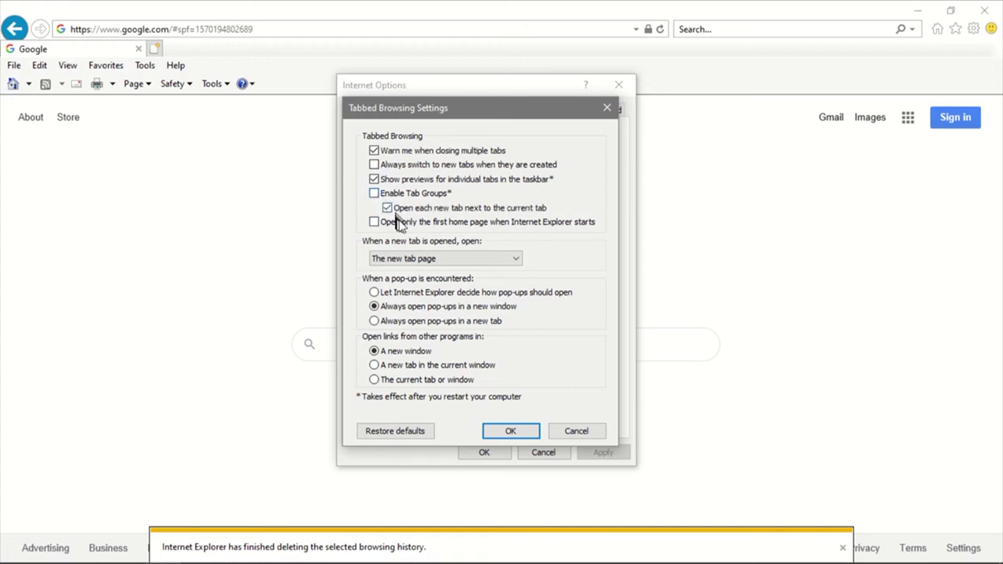
click(516, 264)
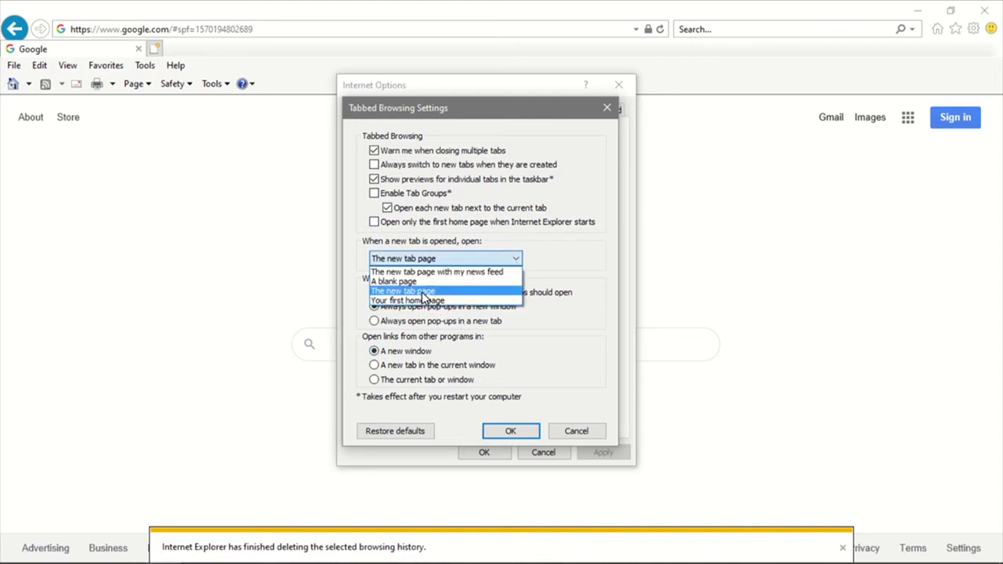
click(424, 291)
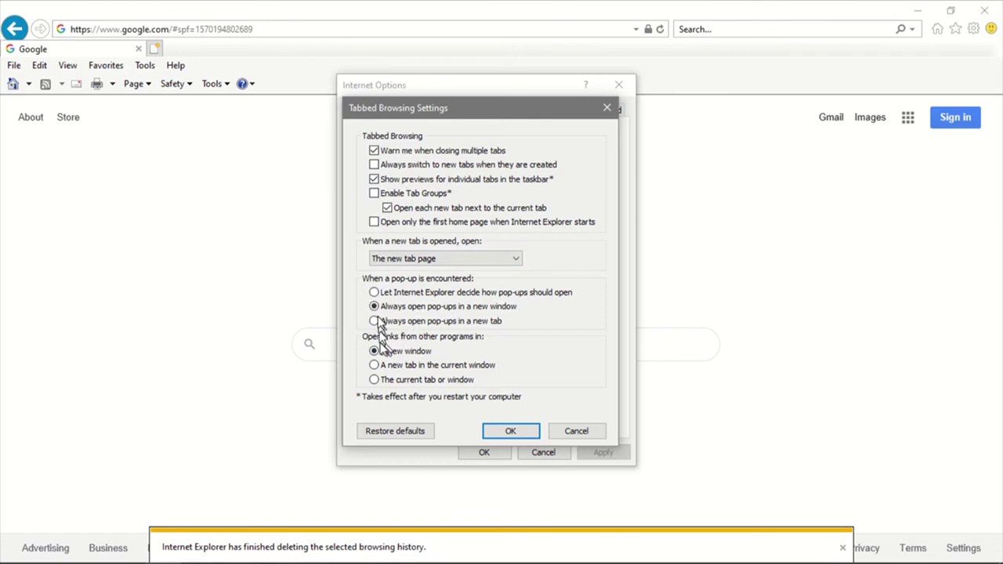
- Confirm the tabbed browsing settings and Internet Options, and dismiss the notification about deleted browsing history
click(510, 434)
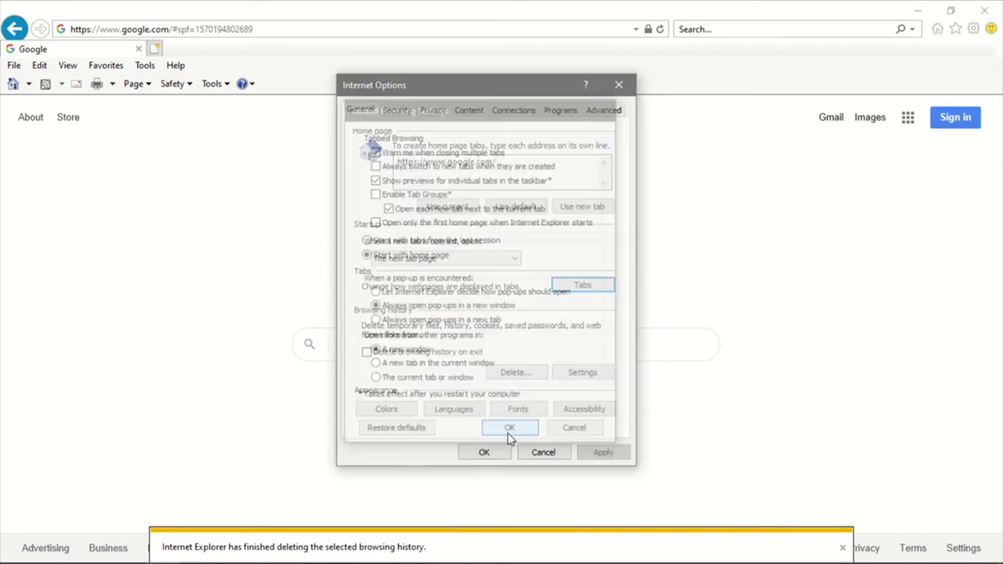
click(485, 453)
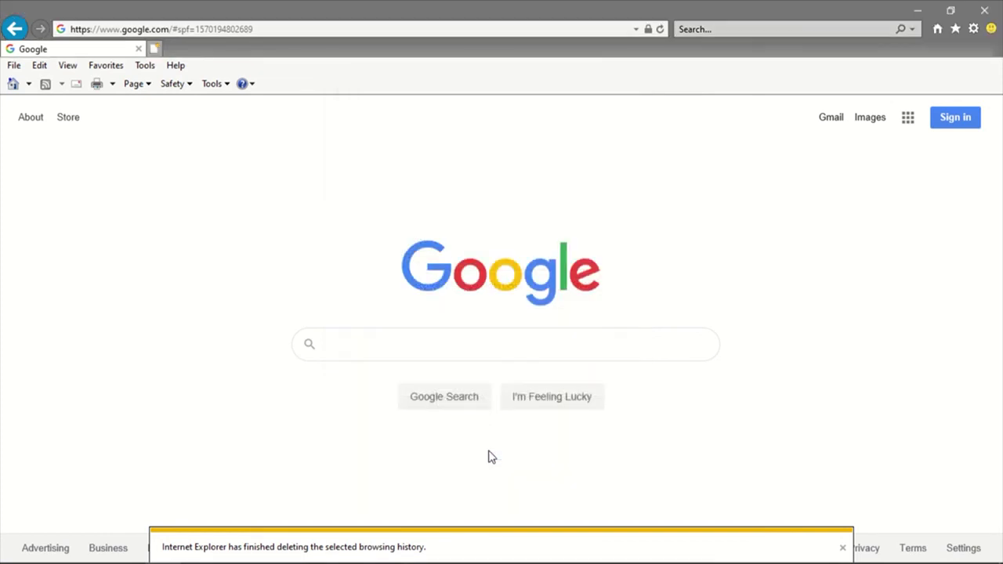
click(842, 548)
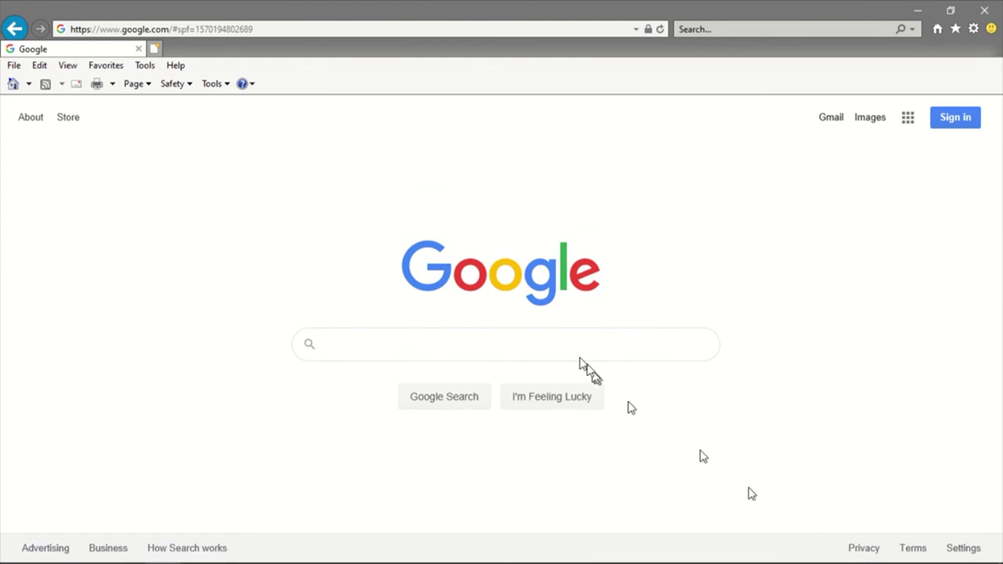